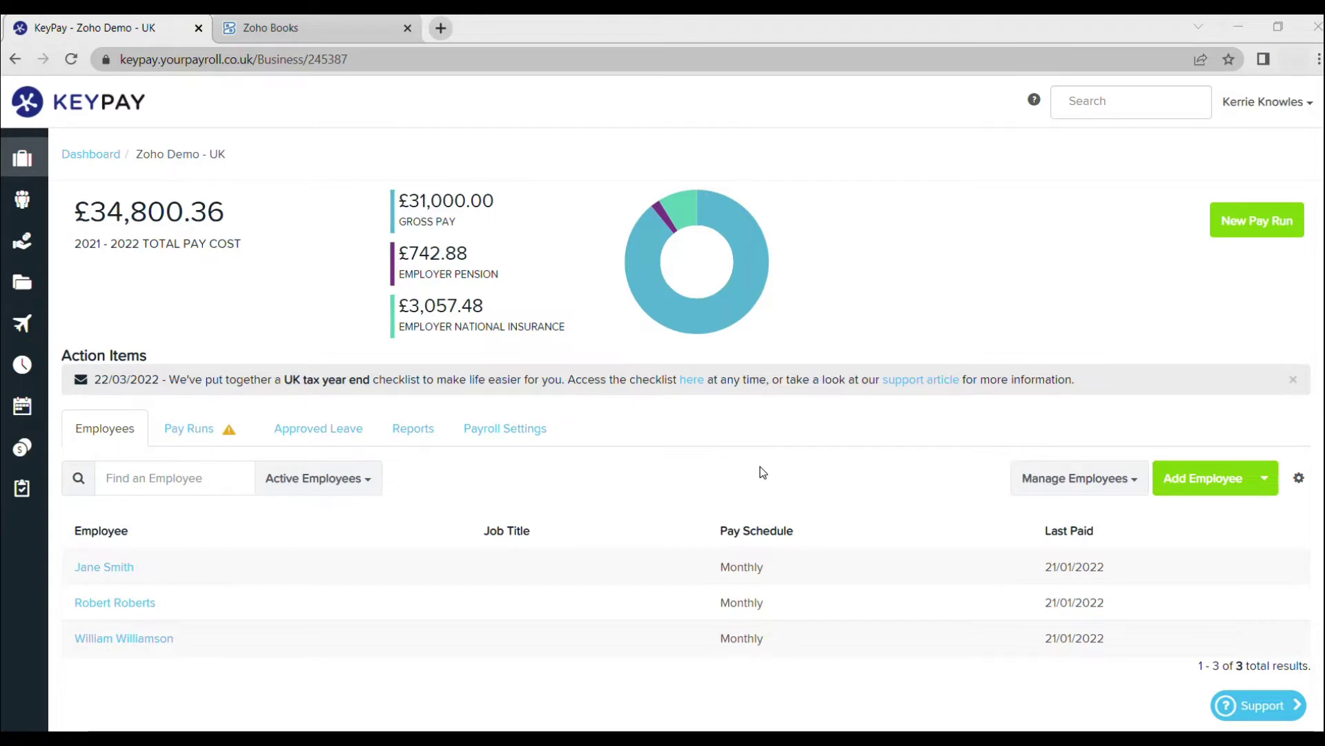
Open the payroll settings for the Zoho Demo - UK business.
{"action": "left_click", "coordinate": [500, 433]}
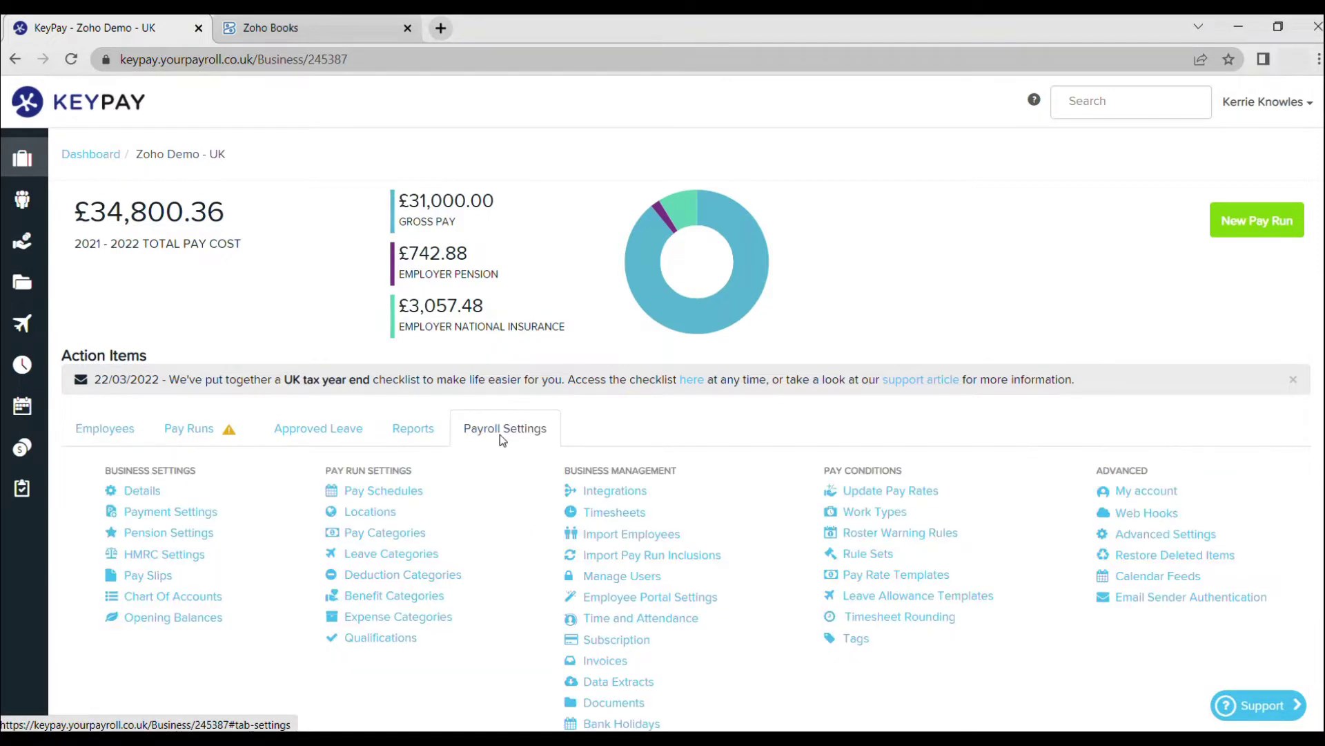
From the Integrations settings page, start adding the Zoho Books integration.
{"action": "left_click", "coordinate": [615, 491]}
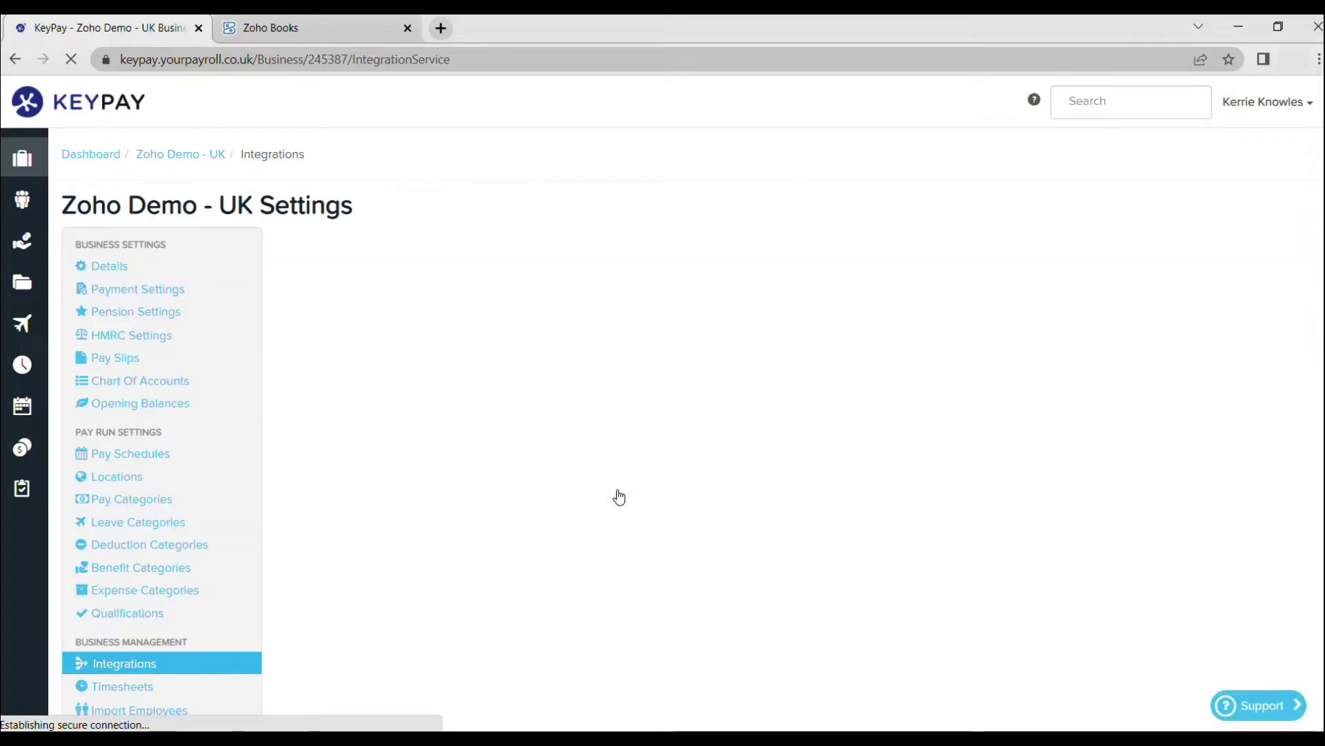
{"action": "scroll", "coordinate": [617, 491], "scroll_direction": "down", "scroll_amount": 1}
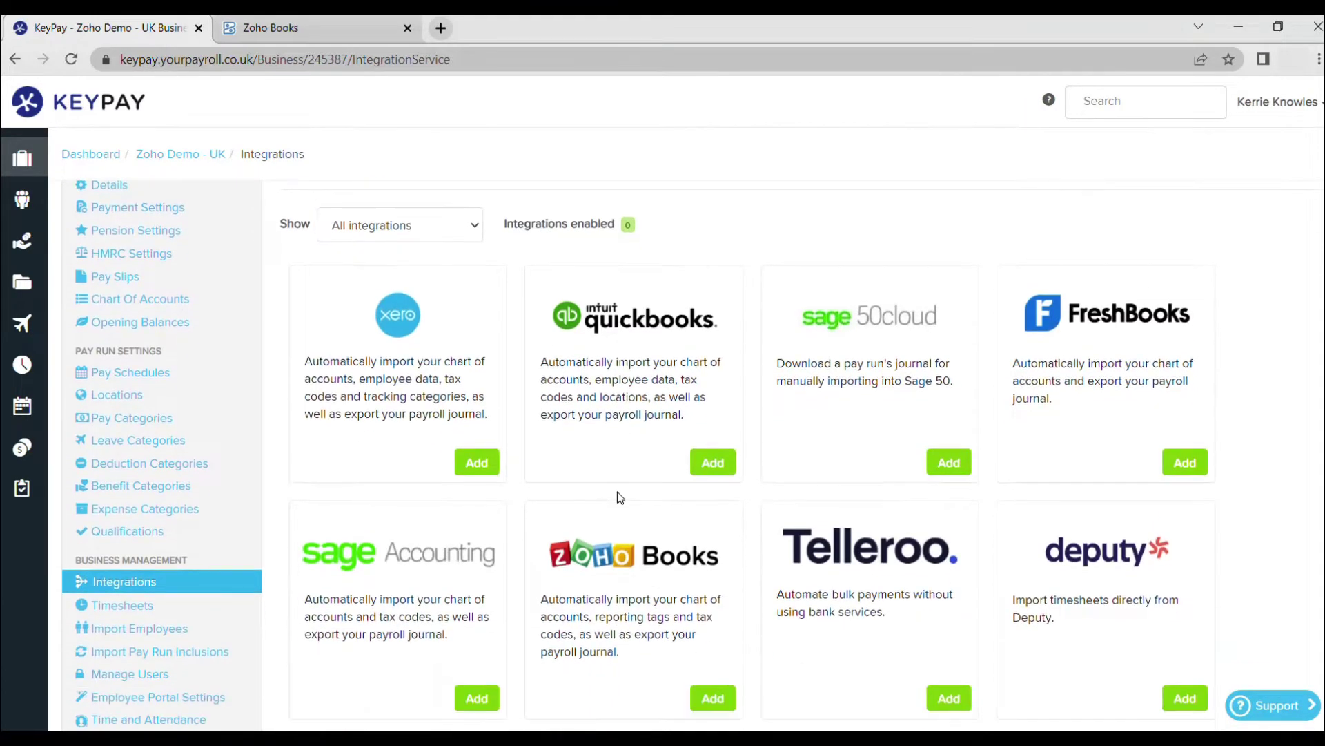
{"action": "left_click", "coordinate": [713, 698]}
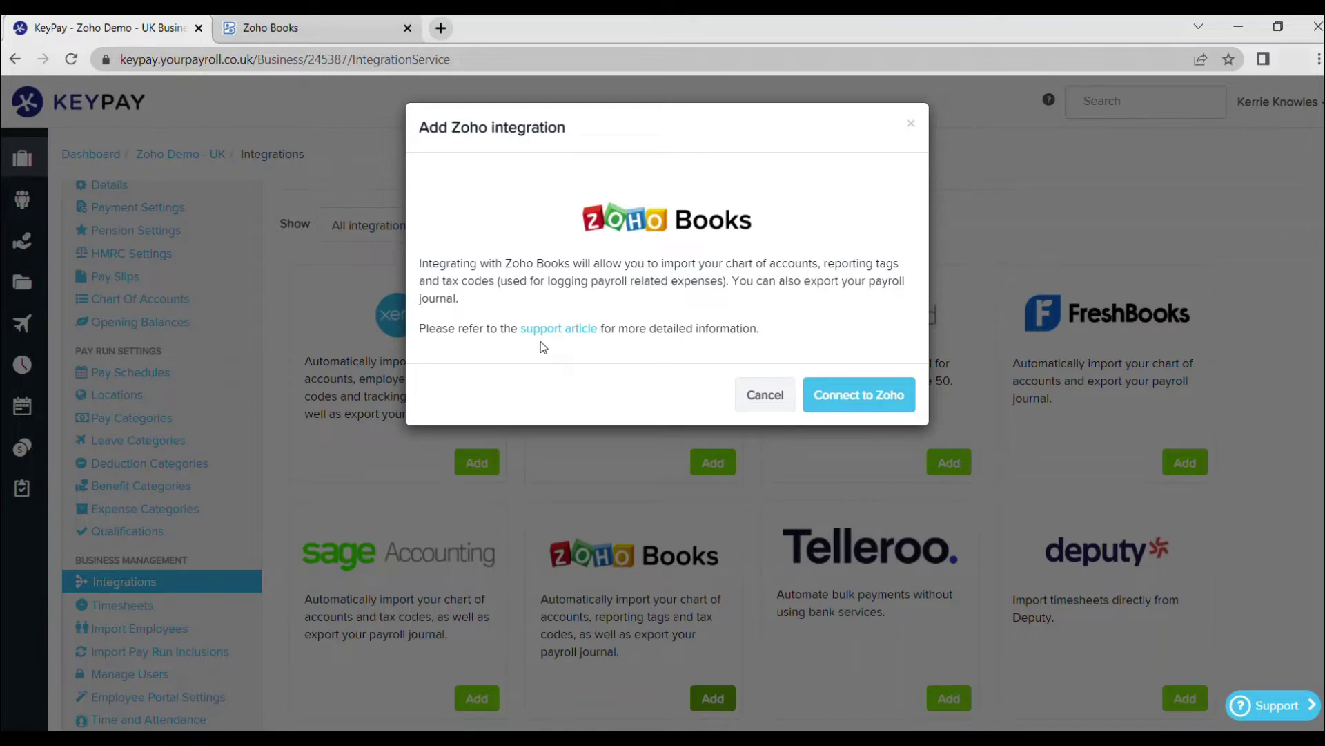
Connect to Zoho, sign in to the Zoho account and accept KeyPay's access to Zoho Books.
{"action": "left_click", "coordinate": [857, 405]}
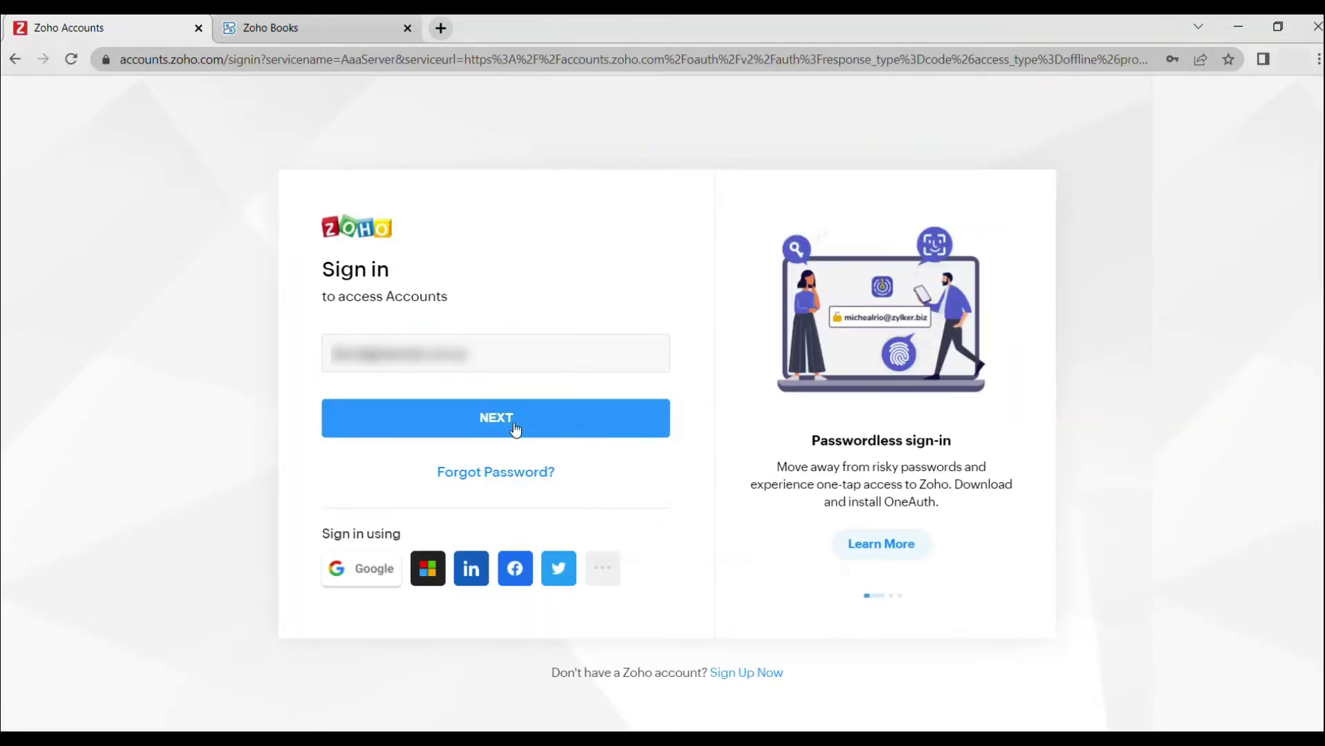
{"action": "left_click", "coordinate": [514, 423]}
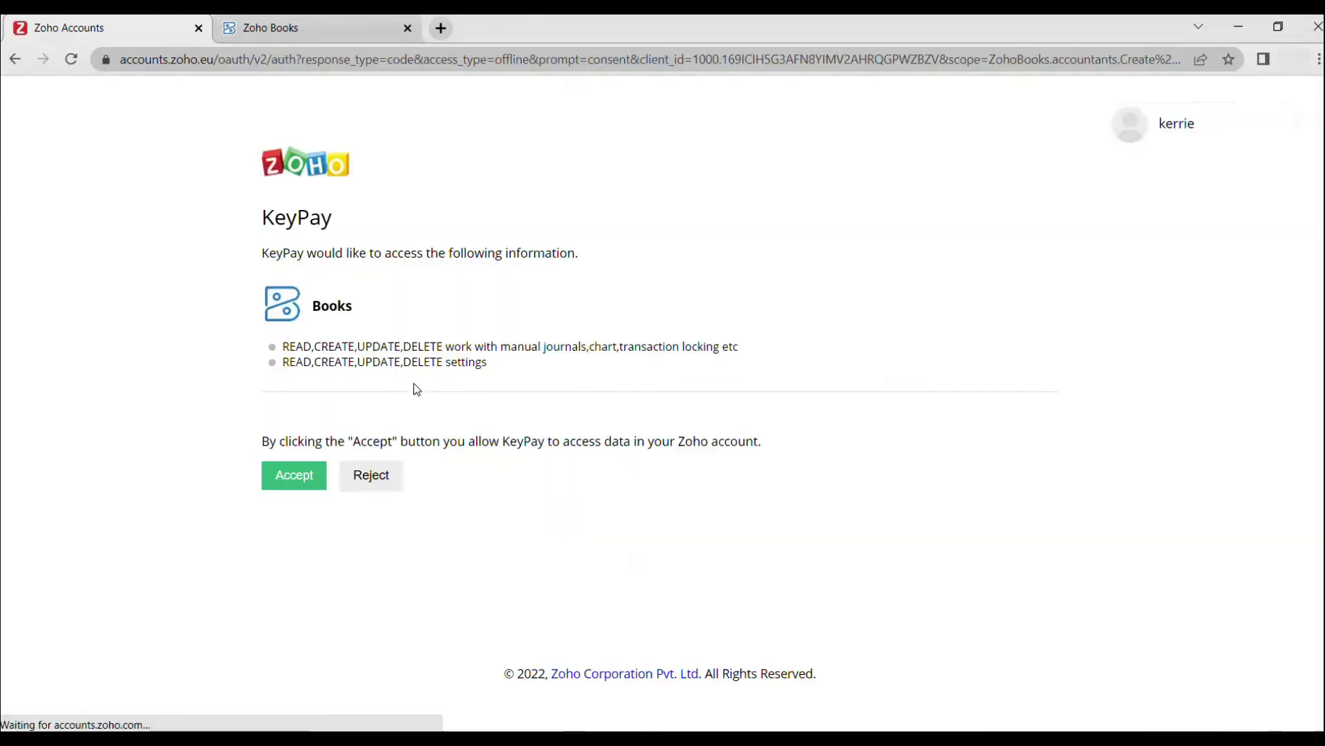
{"action": "left_click", "coordinate": [278, 482]}
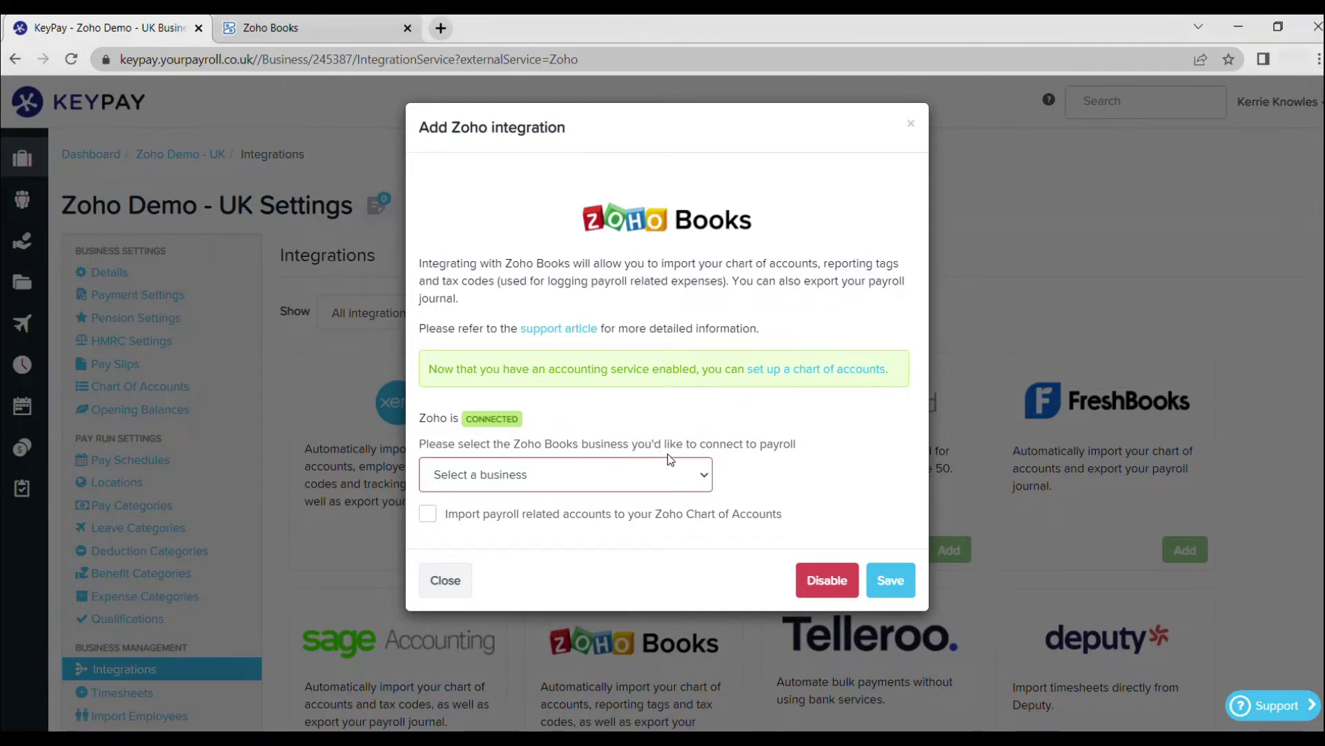
Link to the Zoho Account UK business with payroll accounts imported, save and close the setup.
{"action": "left_click", "coordinate": [705, 477]}
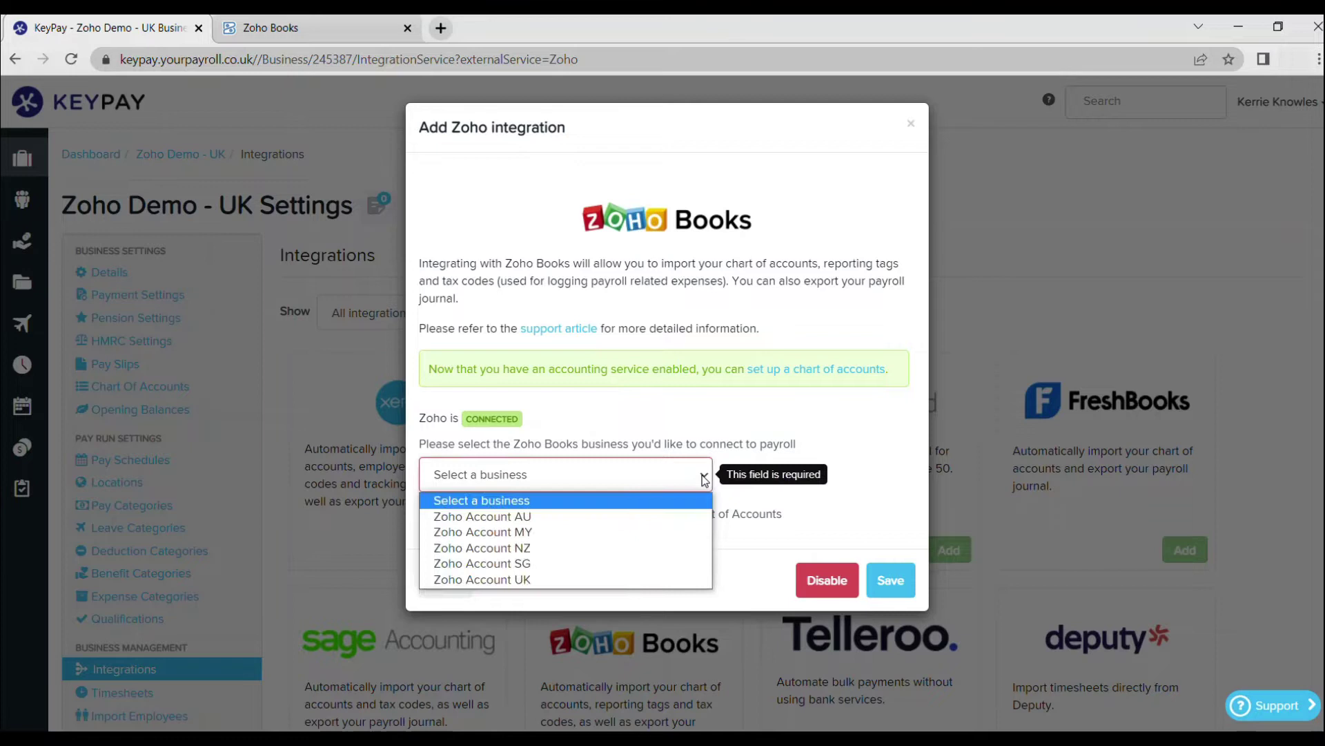
{"action": "left_click", "coordinate": [580, 579]}
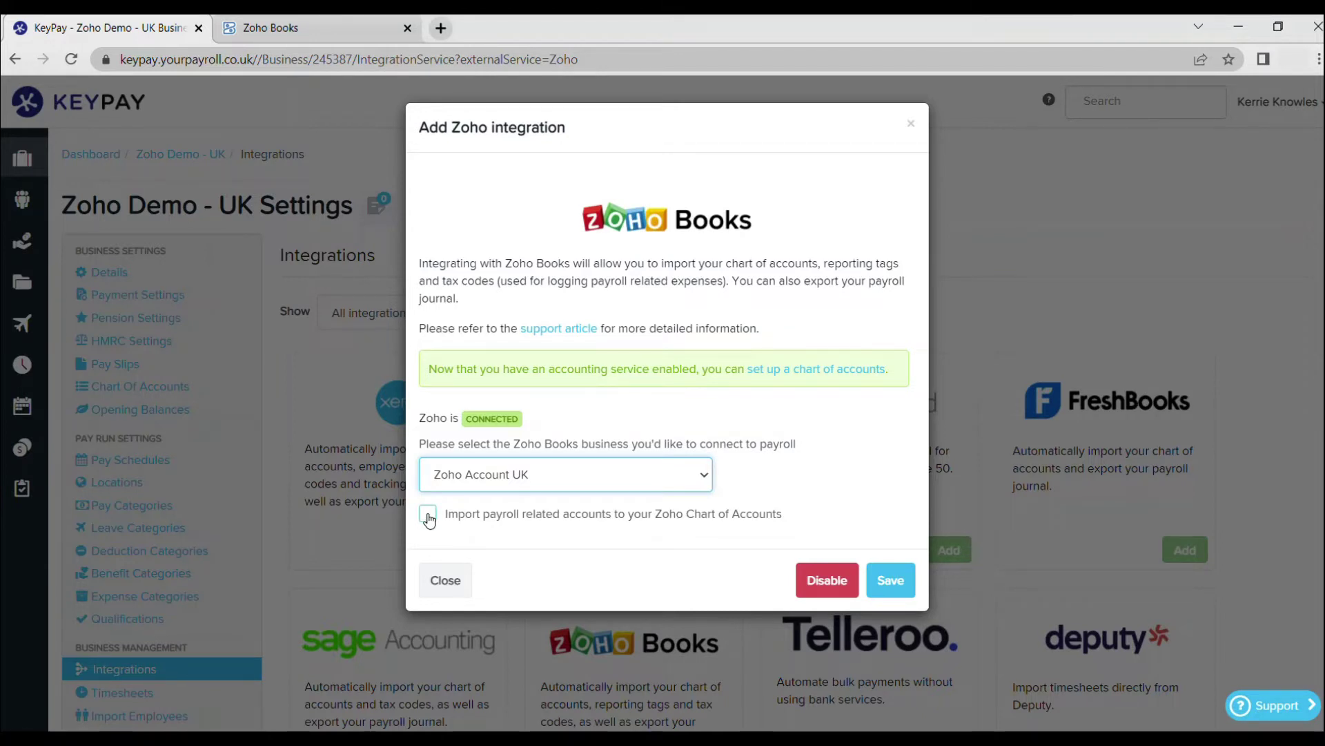
{"action": "left_click", "coordinate": [429, 515]}
{"action": "left_click", "coordinate": [889, 579]}
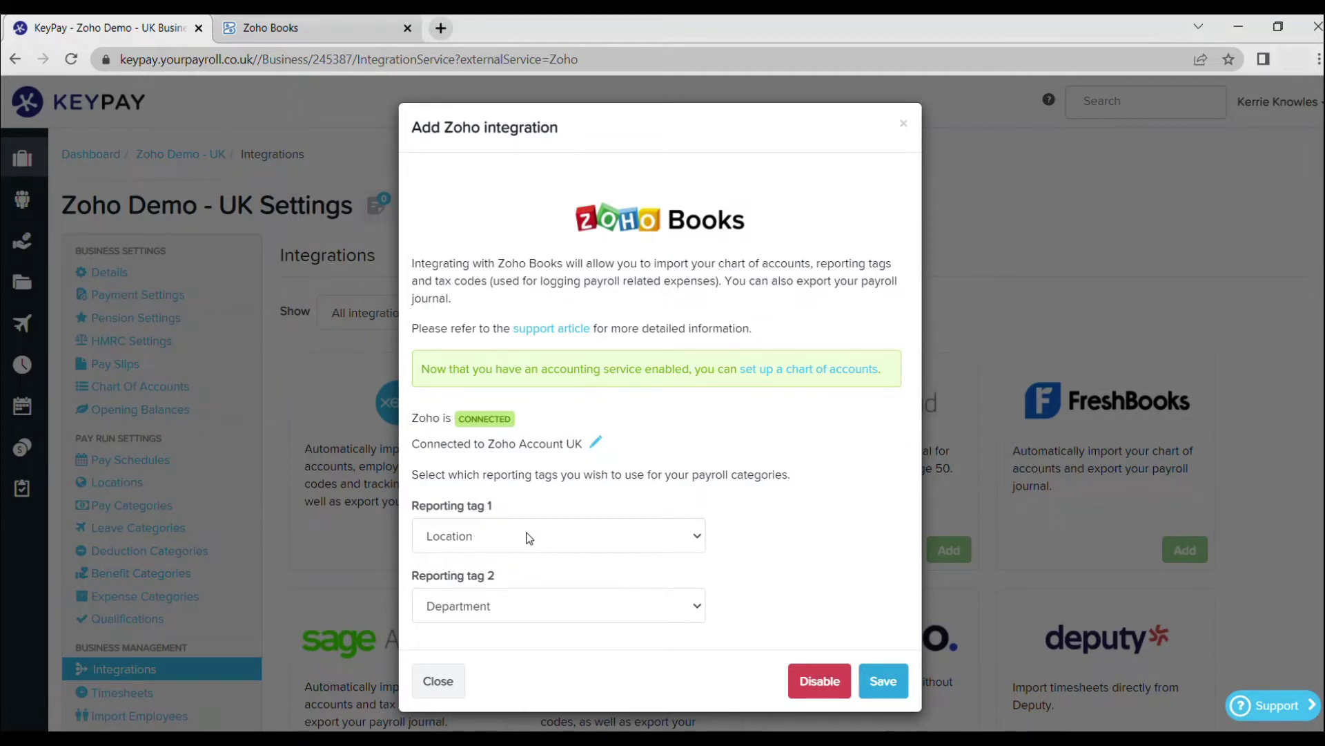
{"action": "left_click", "coordinate": [439, 680]}
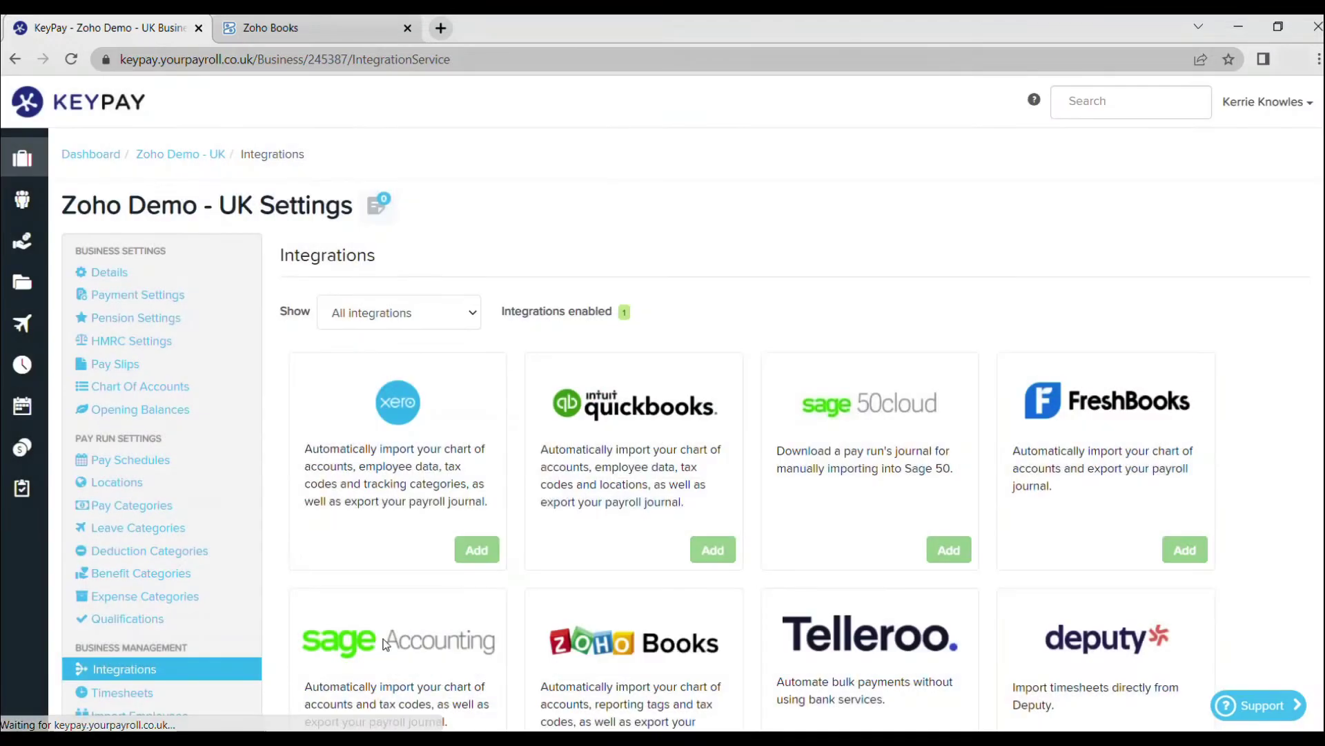
Review the default accounts mapping in Chart of Accounts without saving, then go to Pay Runs.
{"action": "left_click", "coordinate": [141, 386]}
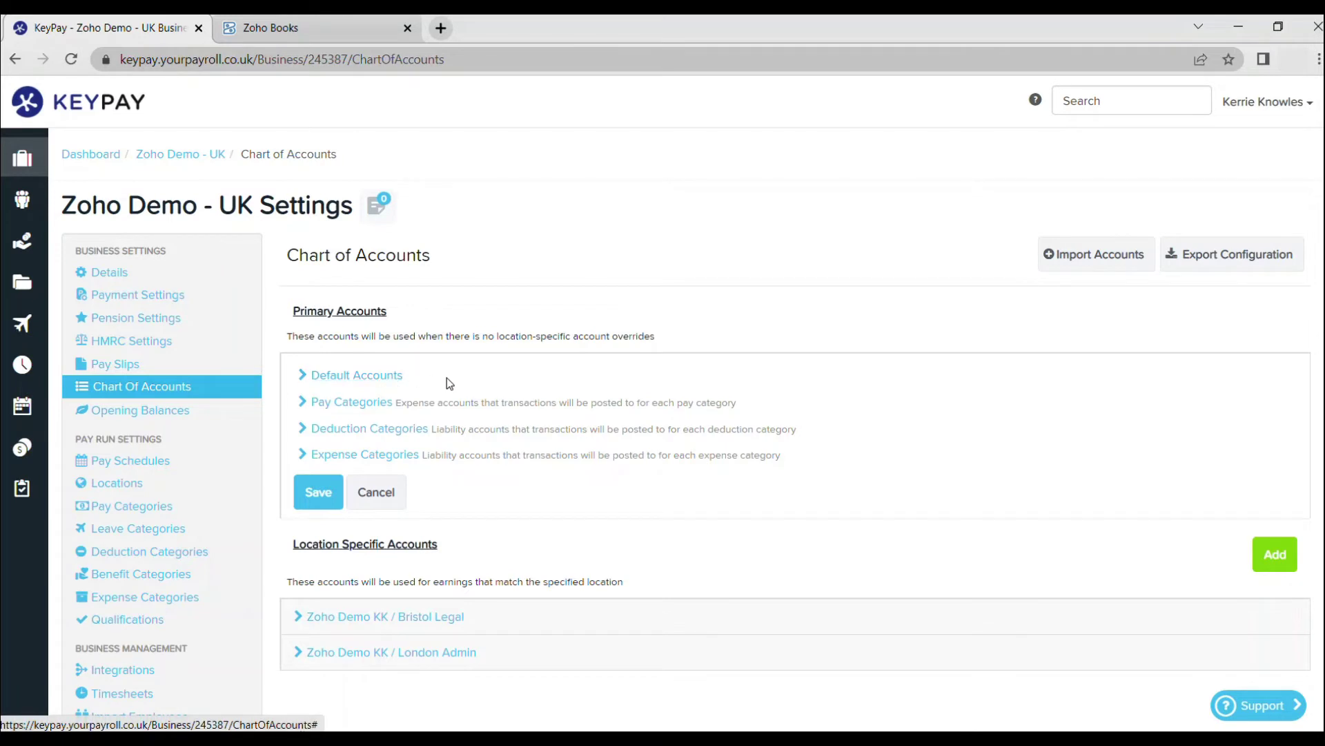
{"action": "left_click", "coordinate": [389, 377]}
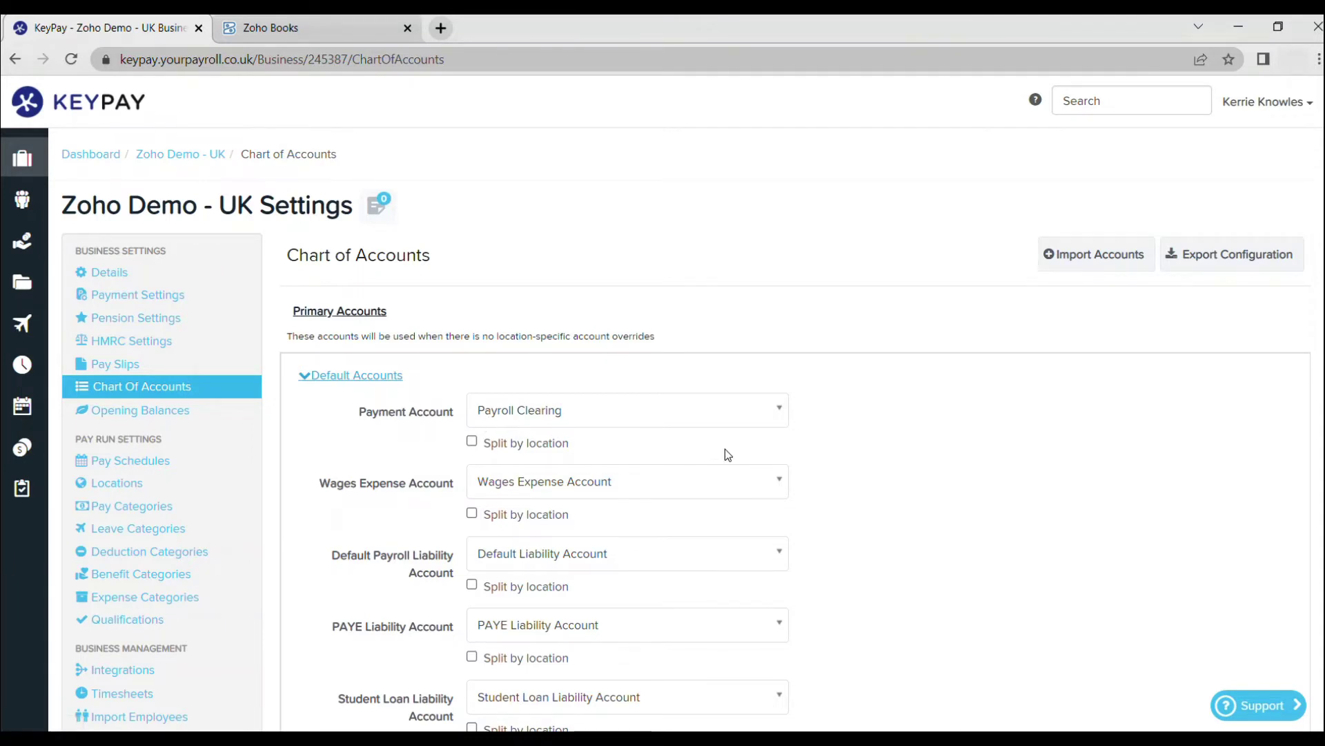
{"action": "scroll", "coordinate": [725, 449], "scroll_direction": "down", "scroll_amount": 2}
{"action": "scroll", "coordinate": [725, 456], "scroll_direction": "down", "scroll_amount": 2}
{"action": "scroll", "coordinate": [725, 455], "scroll_direction": "down", "scroll_amount": 2}
{"action": "scroll", "coordinate": [725, 456], "scroll_direction": "down", "scroll_amount": 2}
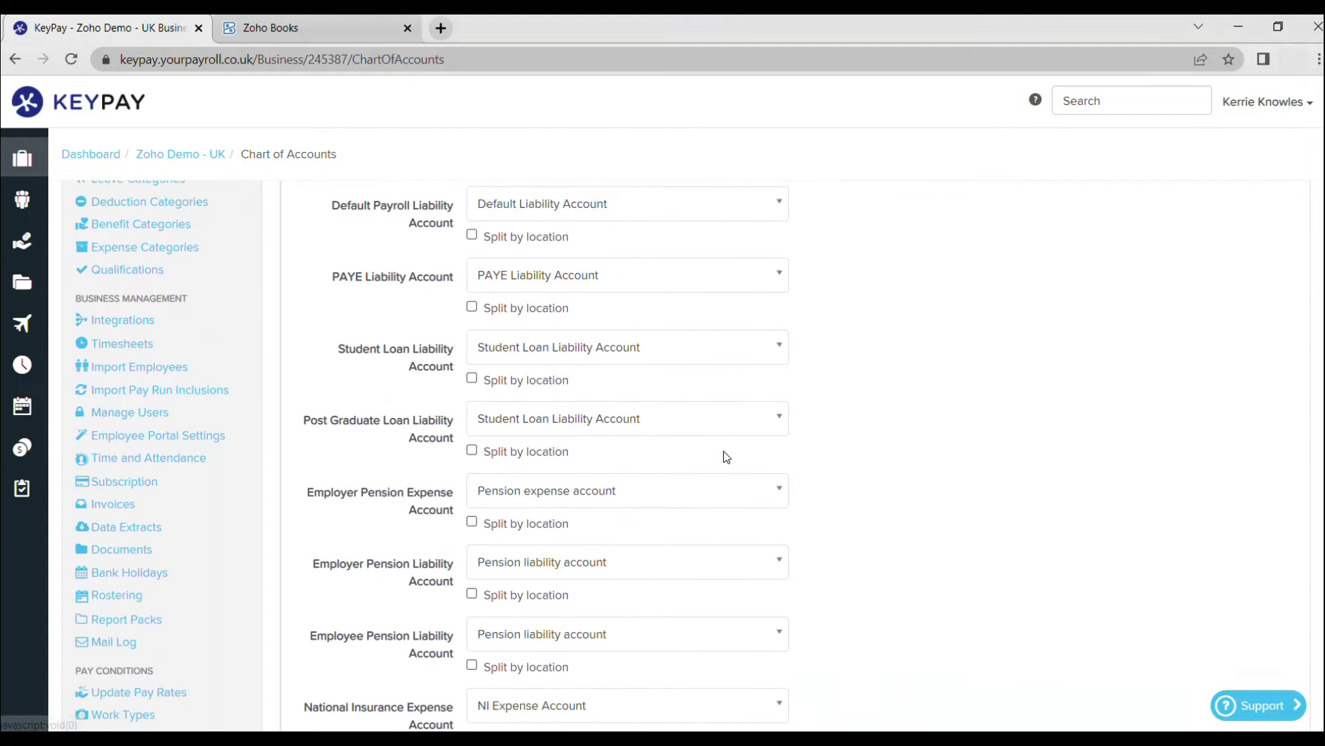
{"action": "scroll", "coordinate": [725, 456], "scroll_direction": "down", "scroll_amount": 1}
{"action": "scroll", "coordinate": [723, 451], "scroll_direction": "down", "scroll_amount": 3}
{"action": "scroll", "coordinate": [723, 457], "scroll_direction": "down", "scroll_amount": 2}
{"action": "scroll", "coordinate": [715, 477], "scroll_direction": "down", "scroll_amount": 3}
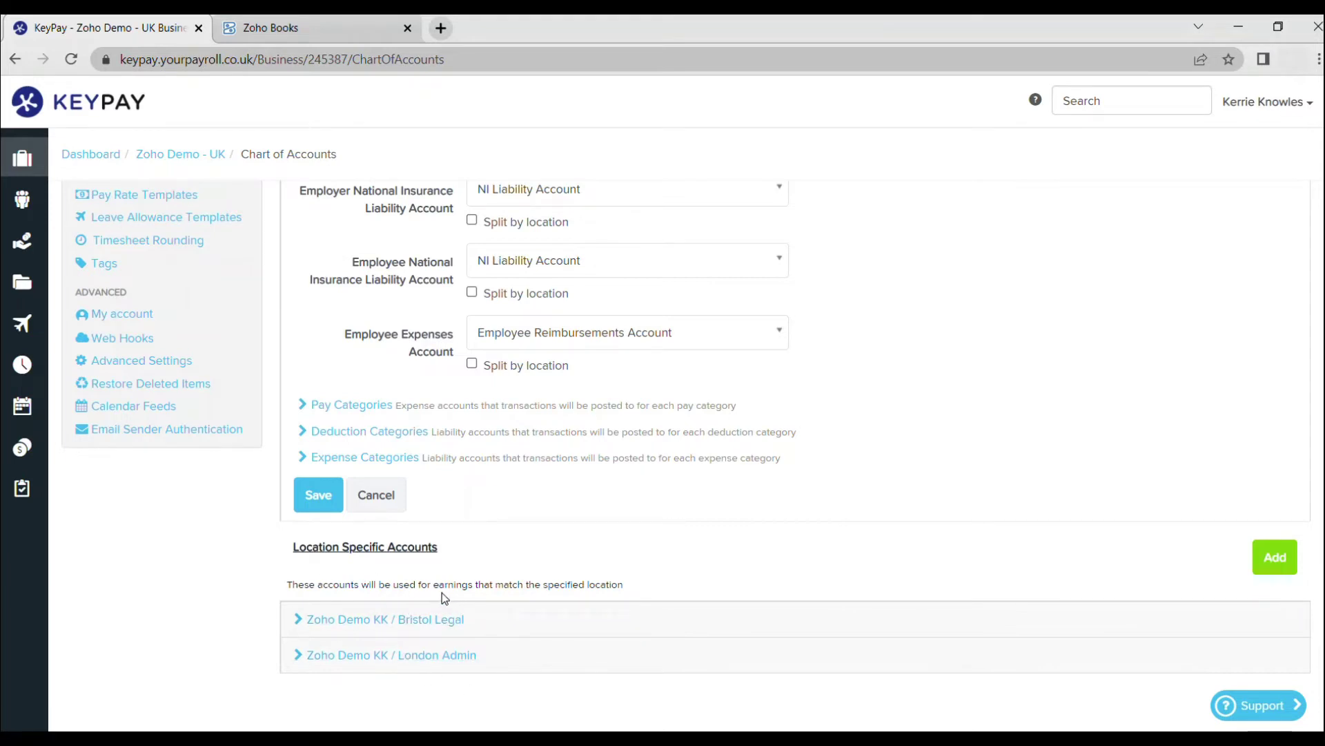
{"action": "scroll", "coordinate": [440, 538], "scroll_direction": "up", "scroll_amount": 2}
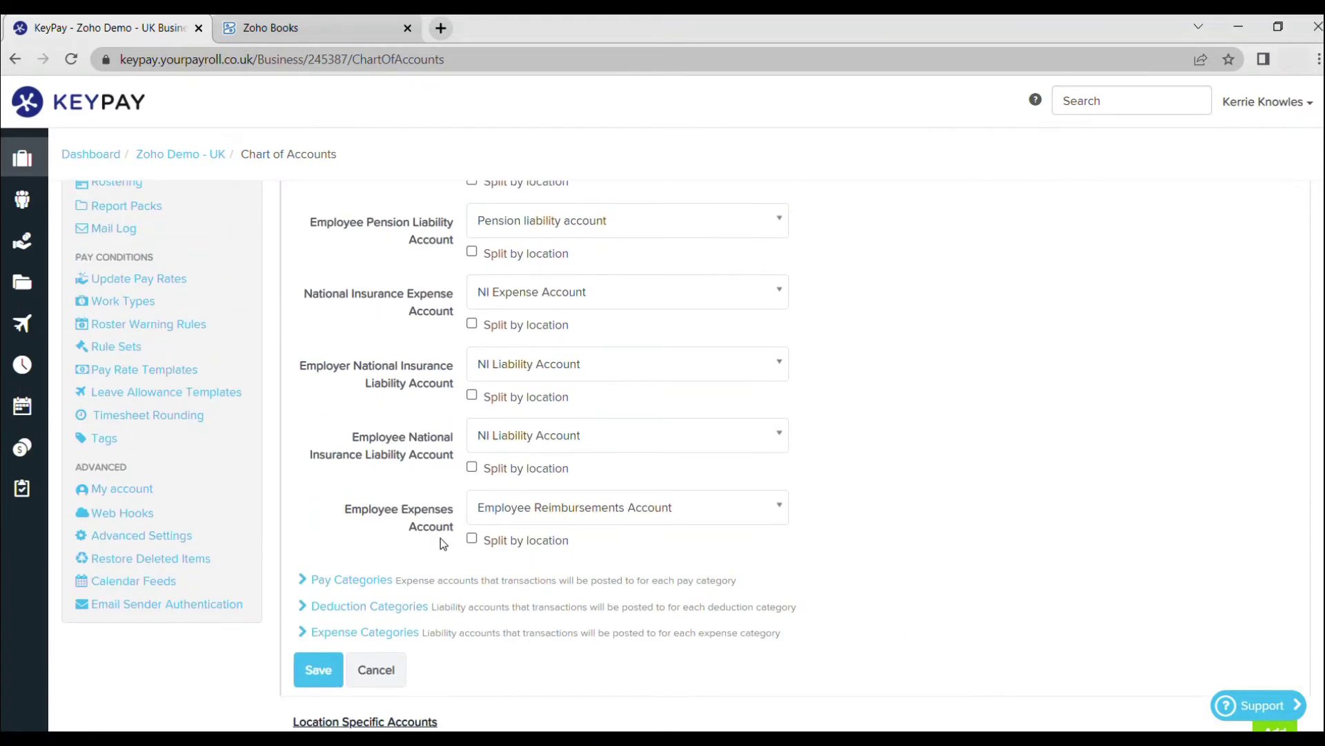
{"action": "left_click", "coordinate": [376, 670]}
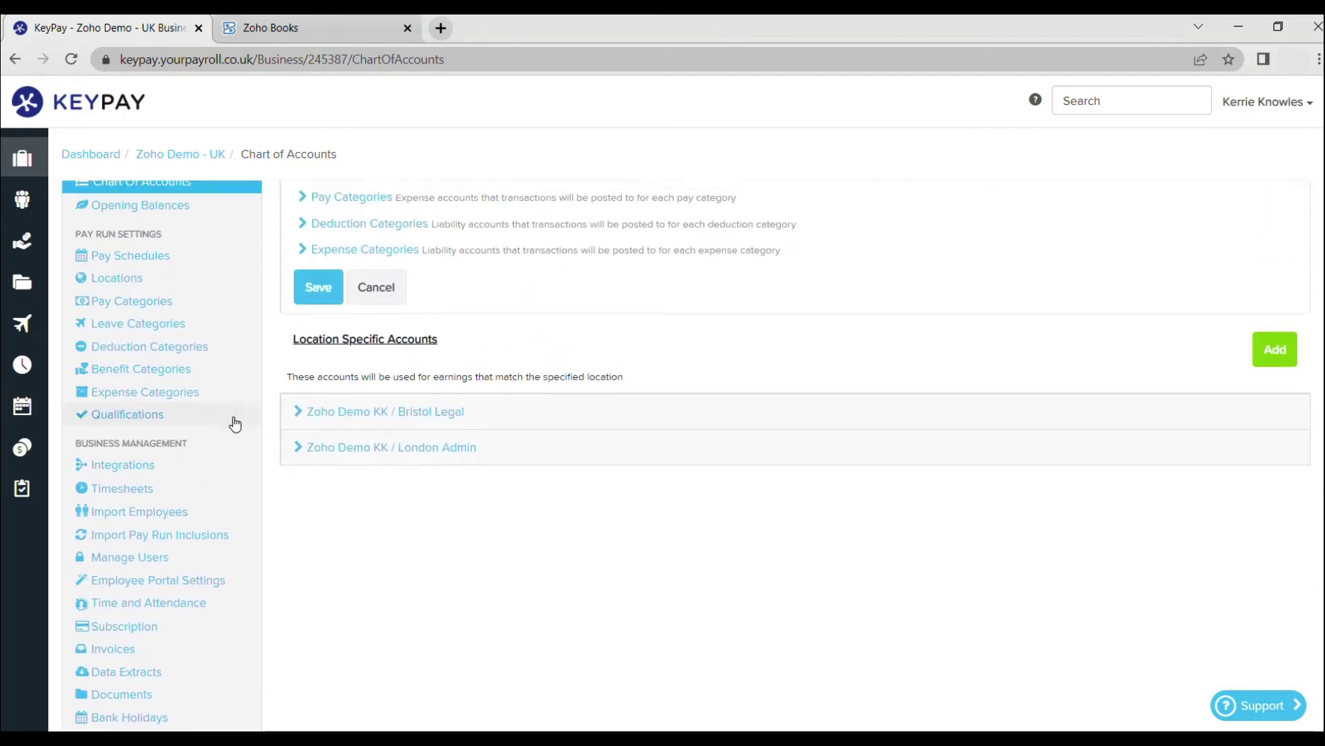
{"action": "scroll", "coordinate": [221, 414], "scroll_direction": "up", "scroll_amount": 2}
{"action": "left_click", "coordinate": [23, 243]}
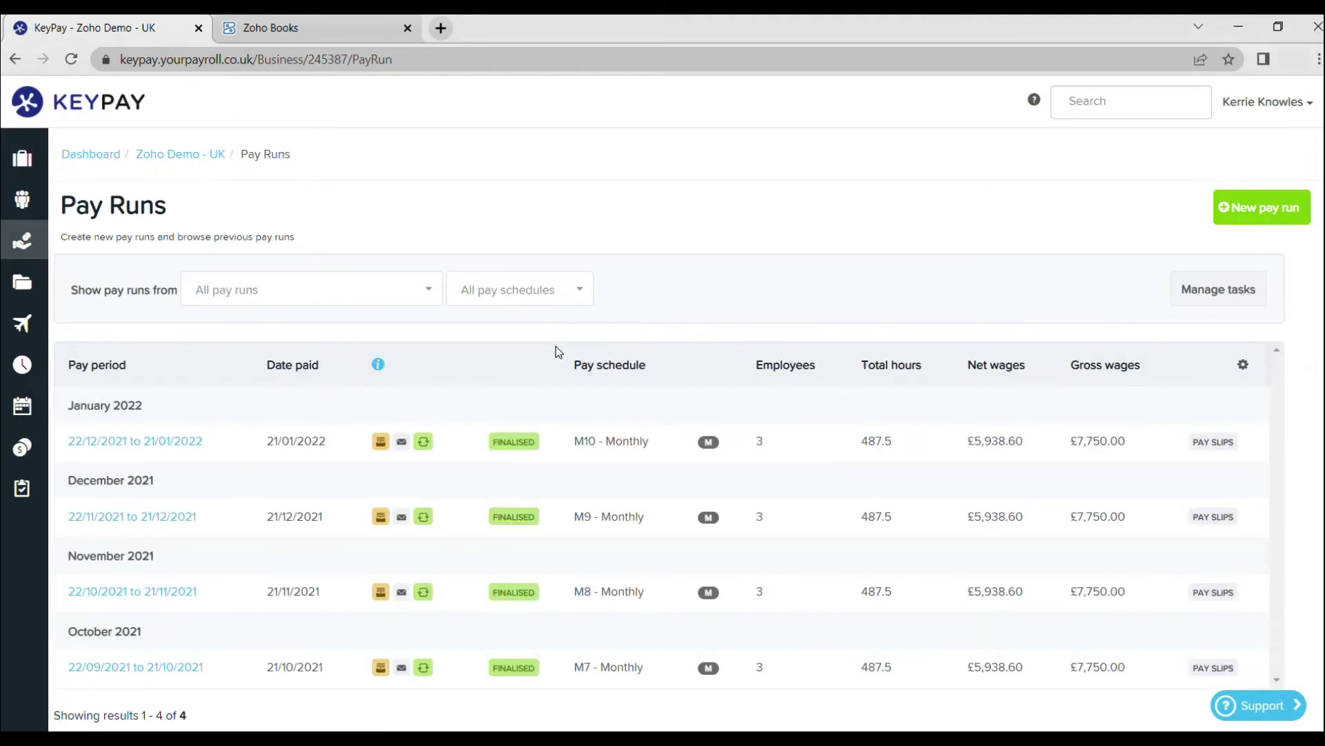
Create the new Monthly pay run for 22/01/2022–21/02/2022.
{"action": "left_click", "coordinate": [1253, 212]}
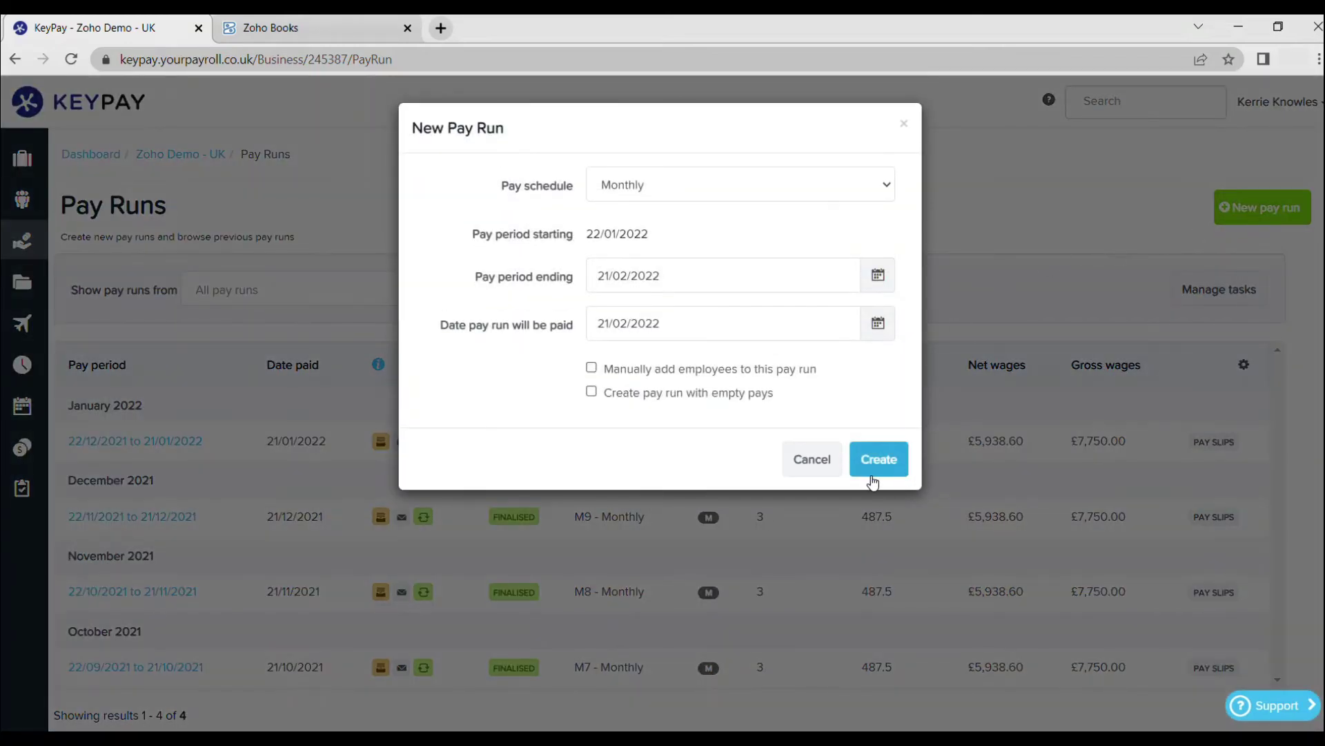
{"action": "left_click", "coordinate": [878, 458]}
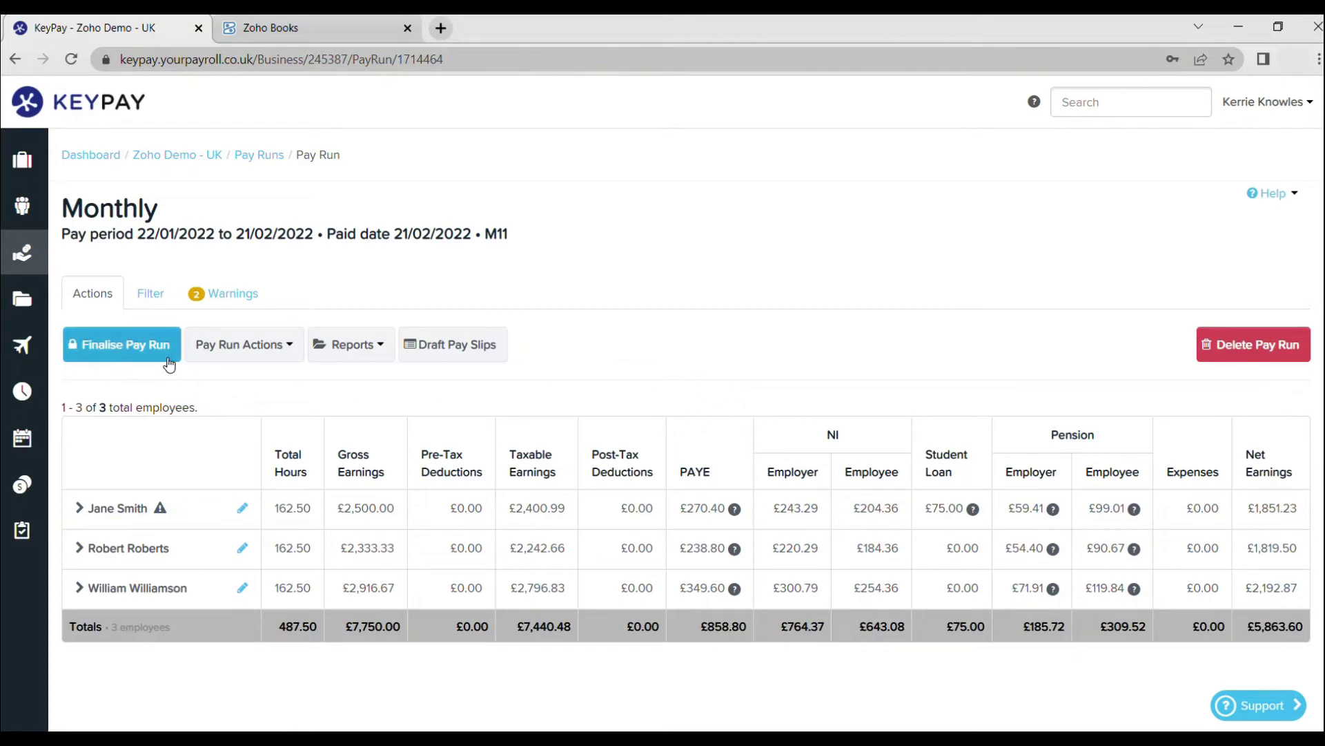
Finalise the M11 pay run with 'Export journals to Zoho now' applied to all future pay runs.
{"action": "left_click", "coordinate": [133, 354]}
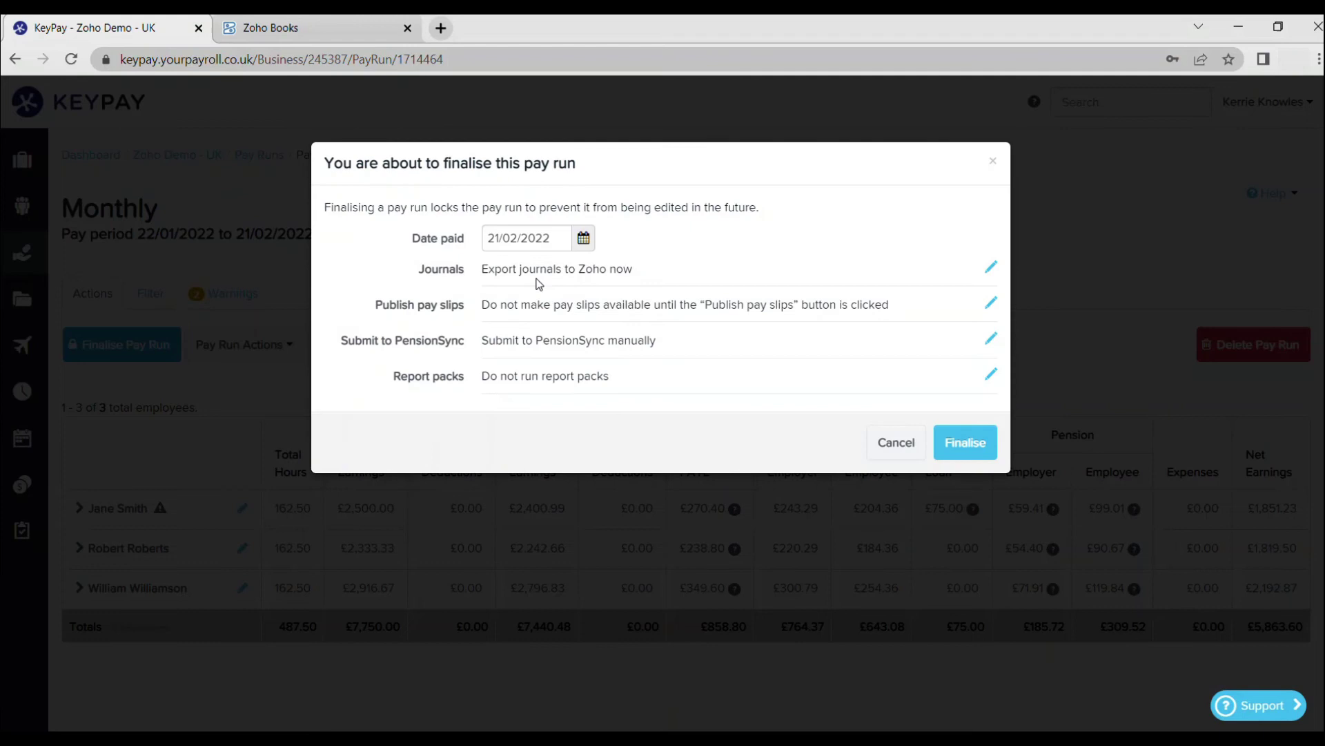
{"action": "left_click", "coordinate": [989, 270]}
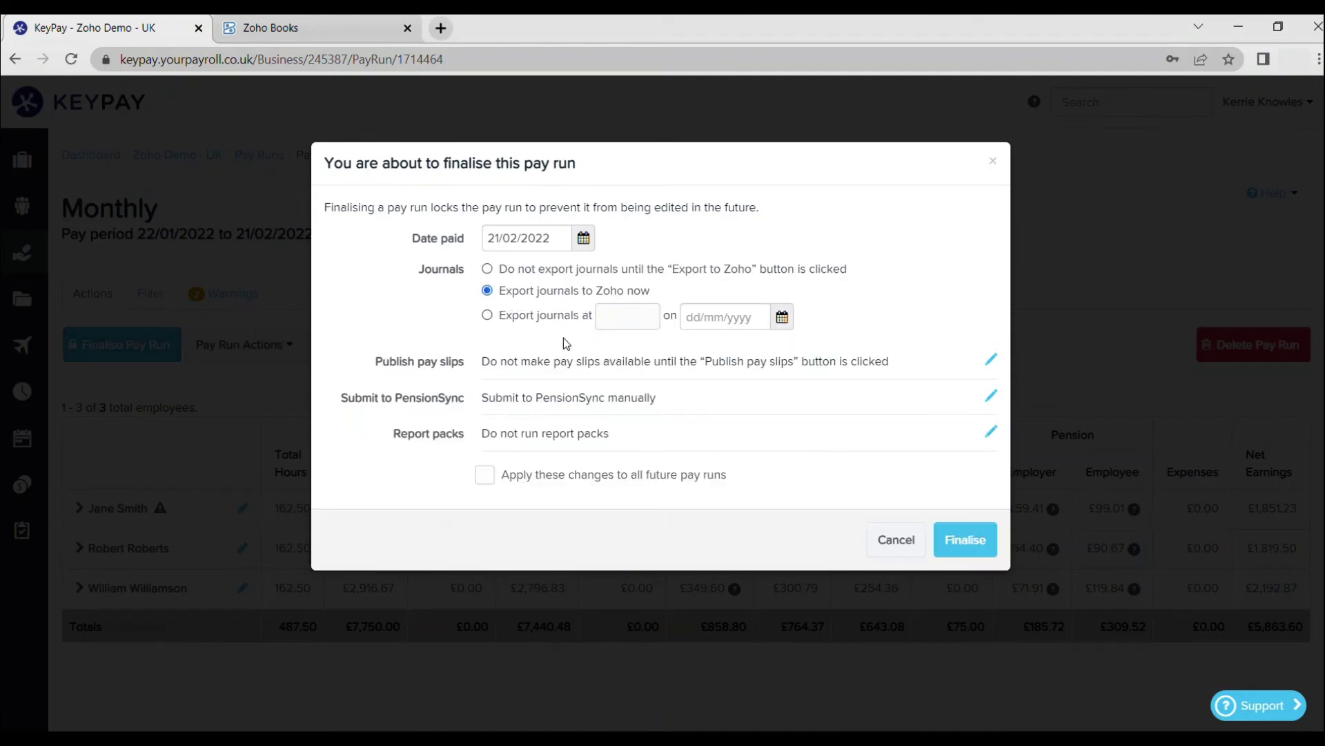
{"action": "left_click", "coordinate": [483, 474]}
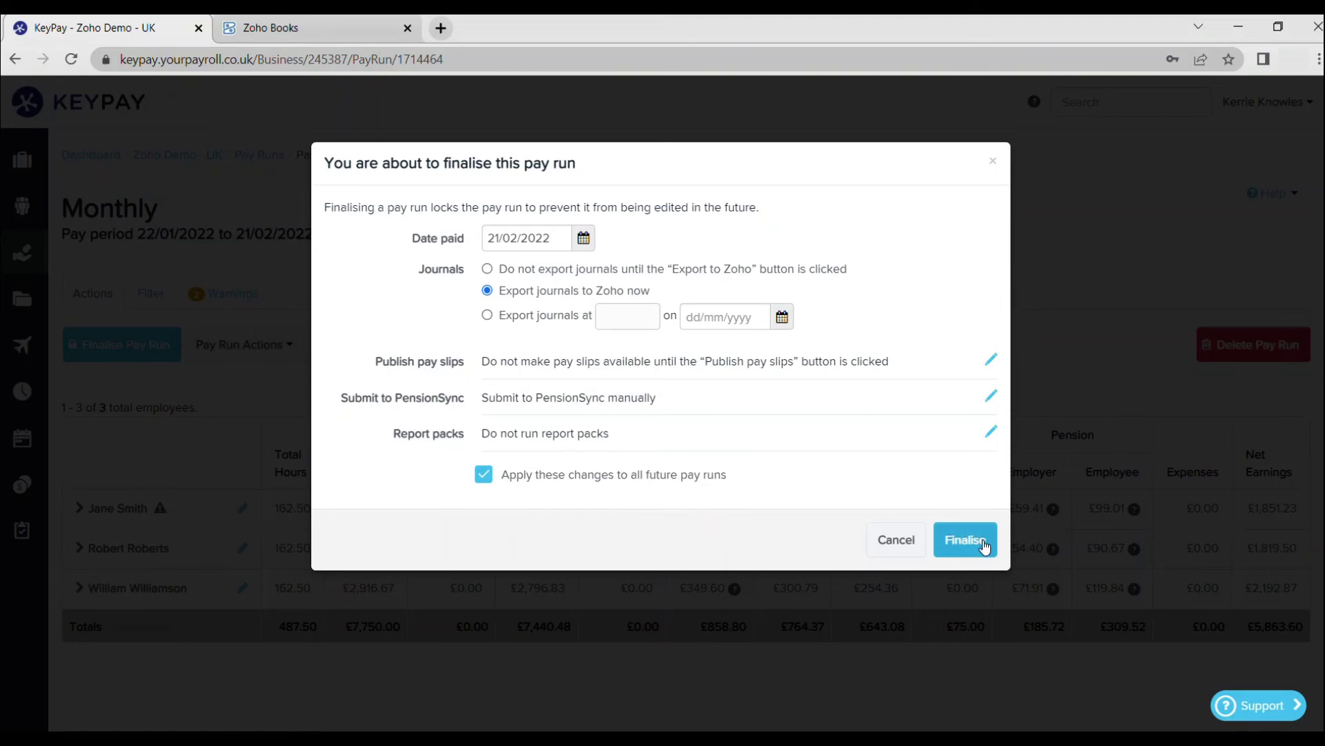
{"action": "left_click", "coordinate": [983, 546]}
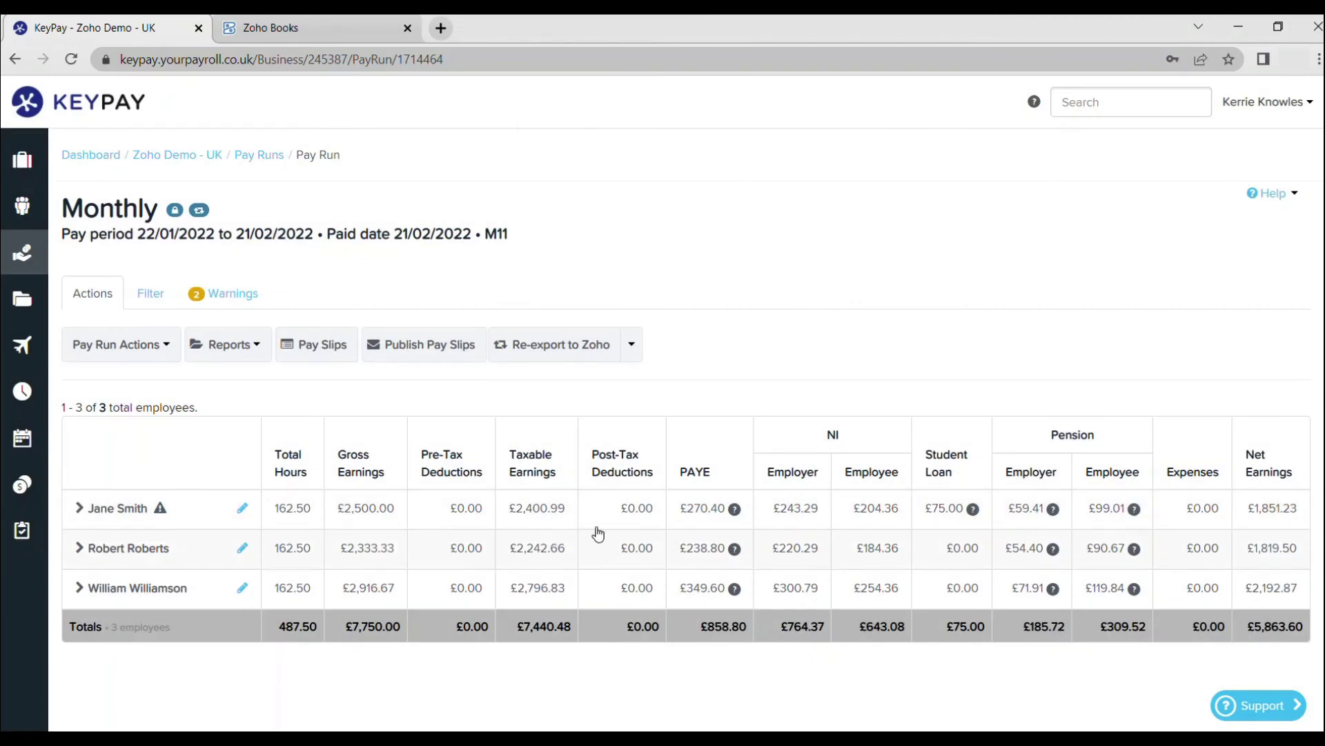
In Zoho Books, open draft manual journal 73 from Accountant > Manual Journals to review its lines.
{"action": "left_click", "coordinate": [272, 28]}
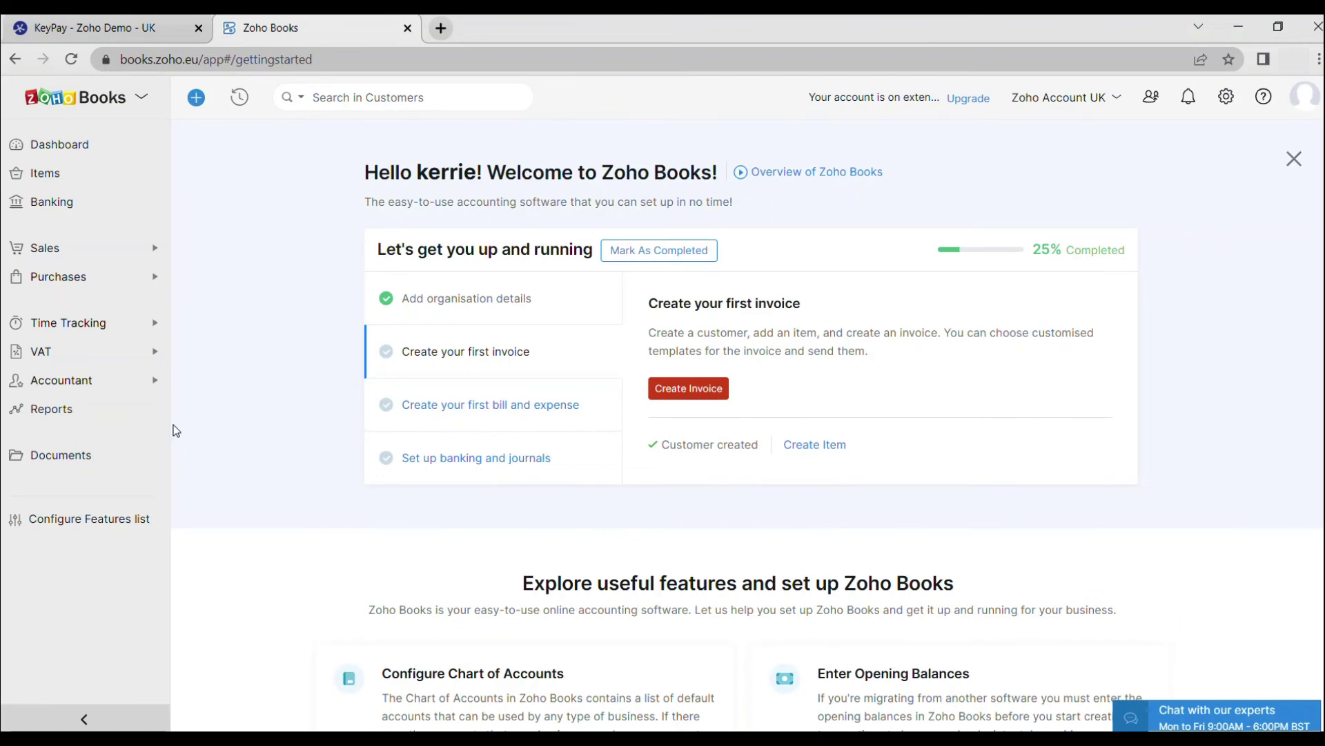
{"action": "left_click", "coordinate": [62, 380]}
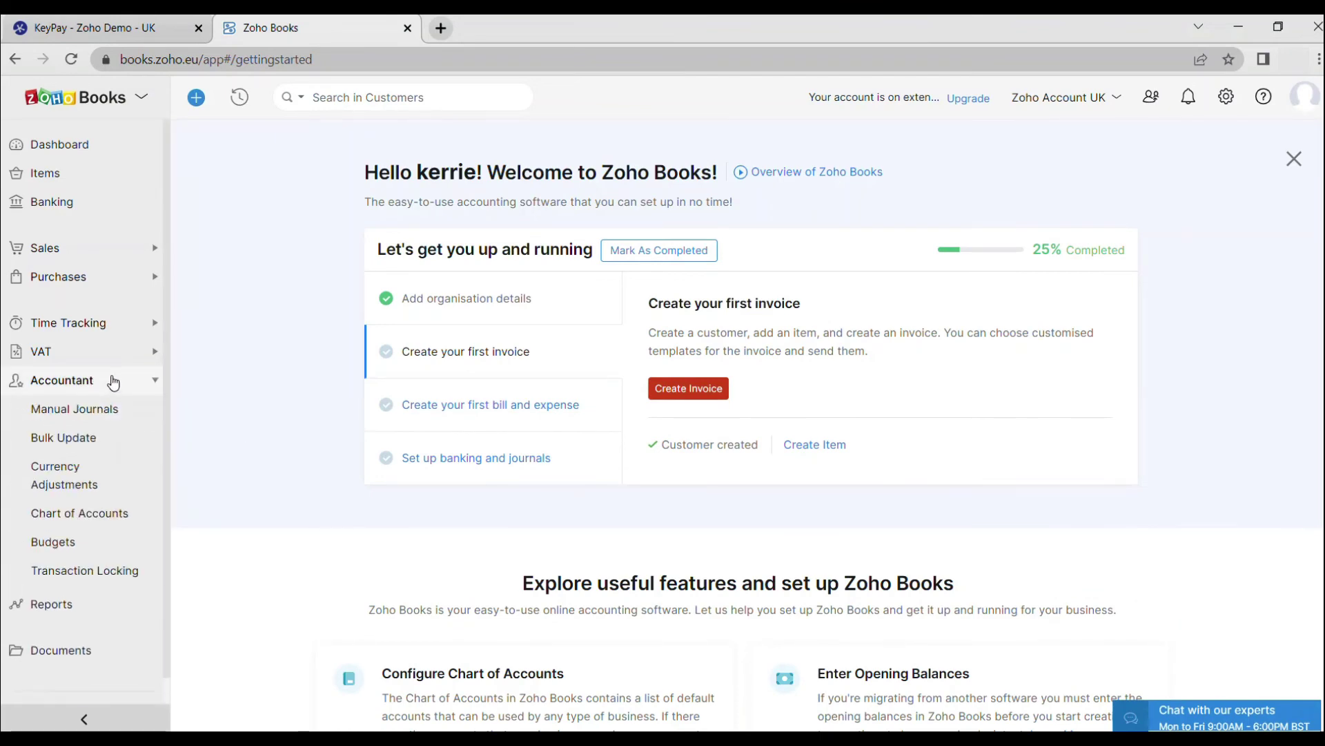
{"action": "left_click", "coordinate": [99, 409]}
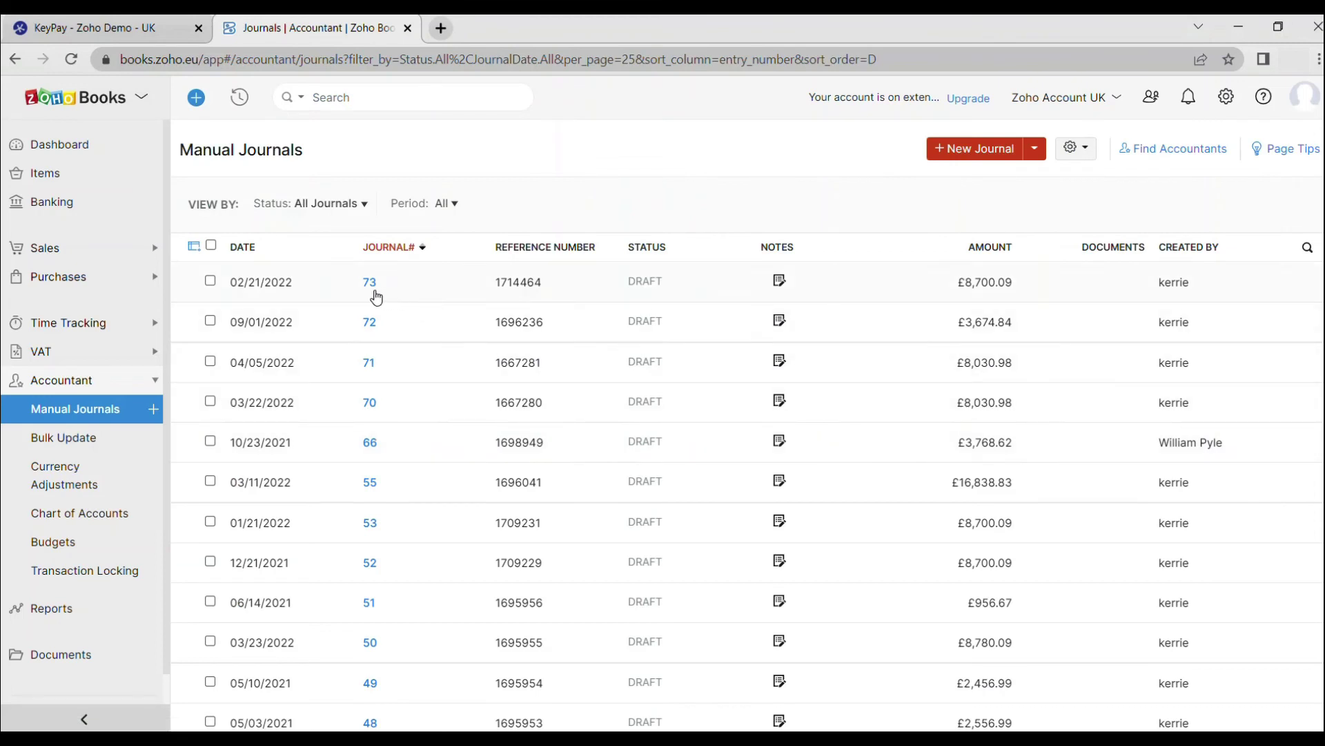
{"action": "left_click", "coordinate": [370, 284]}
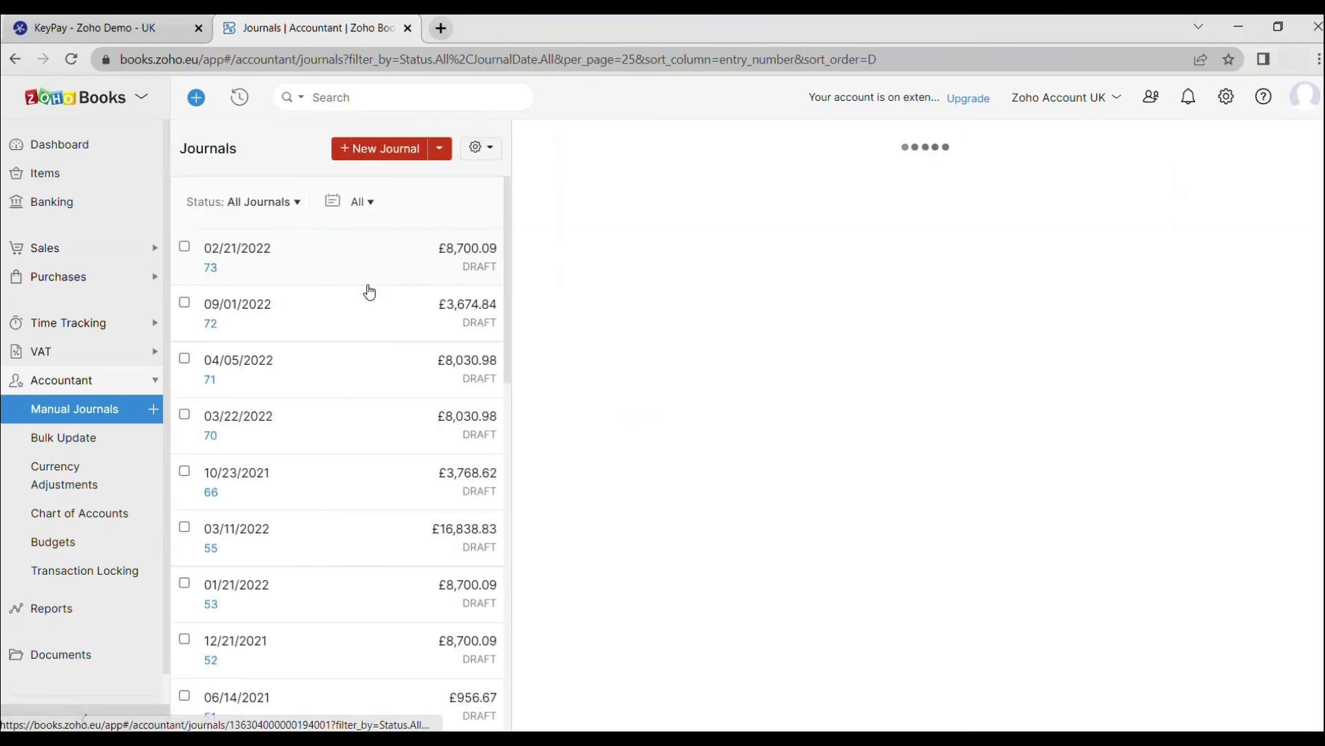
{"action": "scroll", "coordinate": [887, 426], "scroll_direction": "down", "scroll_amount": 1}
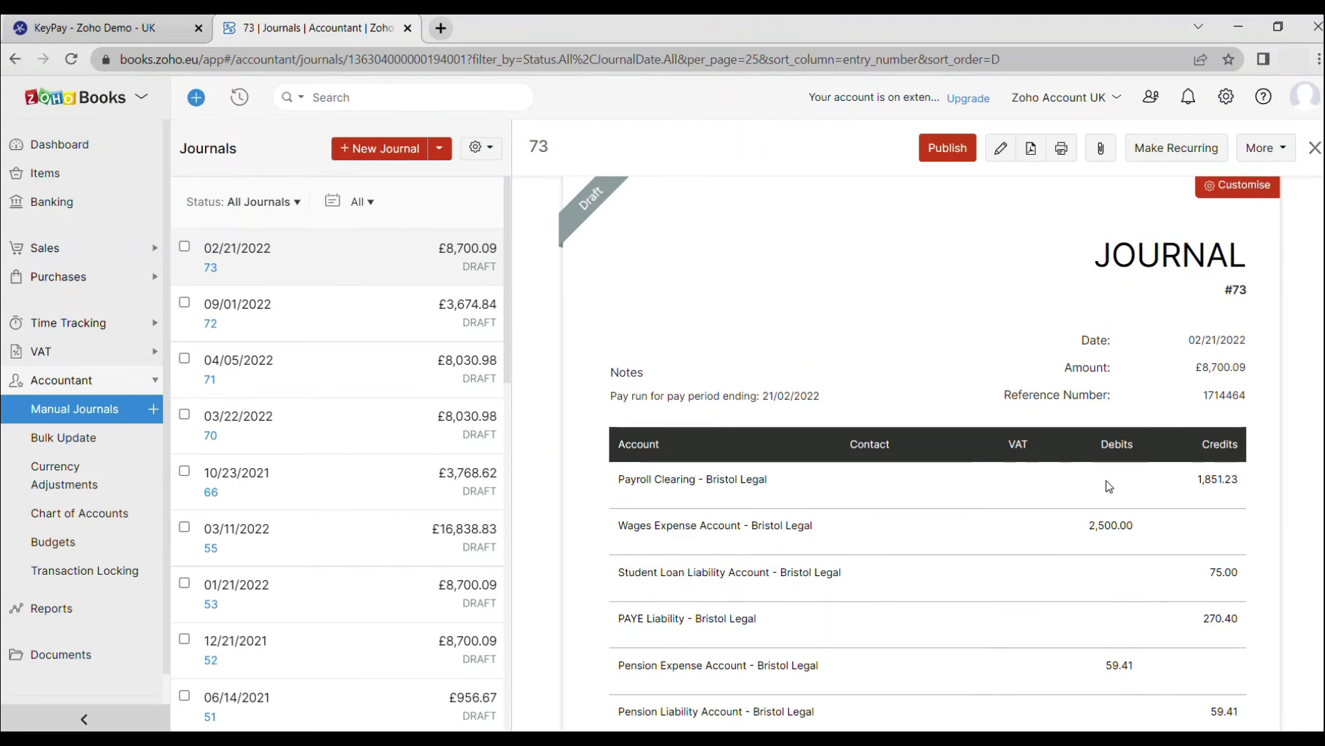
{"action": "scroll", "coordinate": [1121, 477], "scroll_direction": "down", "scroll_amount": 2}
{"action": "scroll", "coordinate": [1122, 476], "scroll_direction": "down", "scroll_amount": 2}
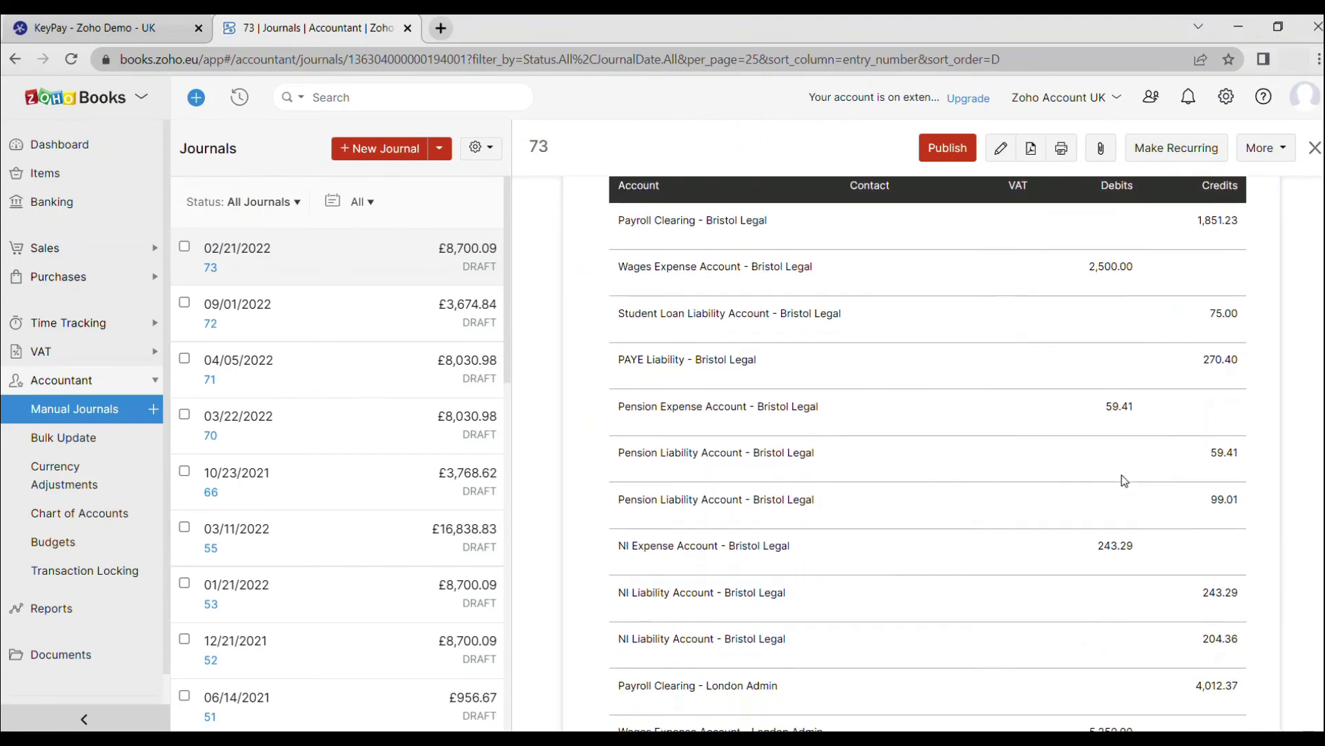
{"action": "scroll", "coordinate": [1121, 477], "scroll_direction": "down", "scroll_amount": 2}
{"action": "scroll", "coordinate": [1123, 477], "scroll_direction": "down", "scroll_amount": 2}
{"action": "scroll", "coordinate": [1124, 477], "scroll_direction": "down", "scroll_amount": 1}
{"action": "scroll", "coordinate": [1125, 477], "scroll_direction": "up", "scroll_amount": 4}
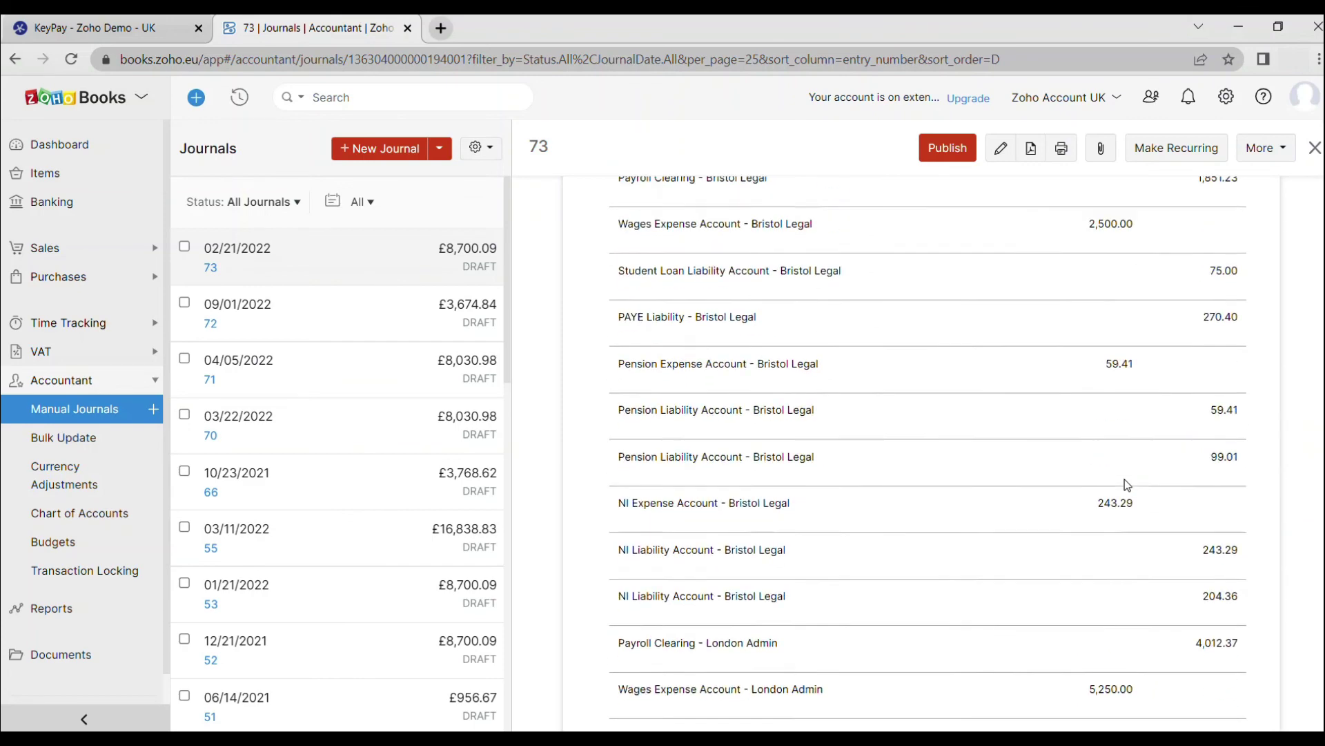
{"action": "scroll", "coordinate": [1125, 480], "scroll_direction": "up", "scroll_amount": 5}
{"action": "scroll", "coordinate": [1122, 480], "scroll_direction": "up", "scroll_amount": 3}
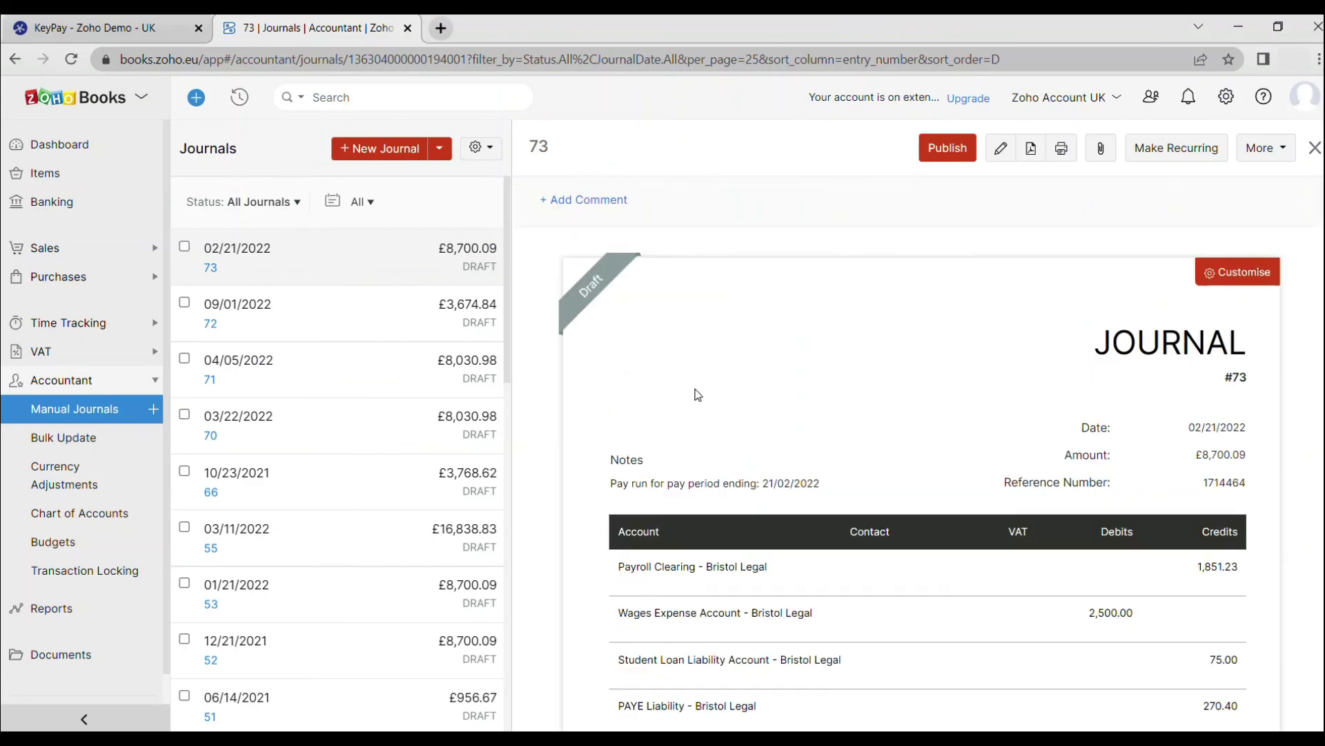